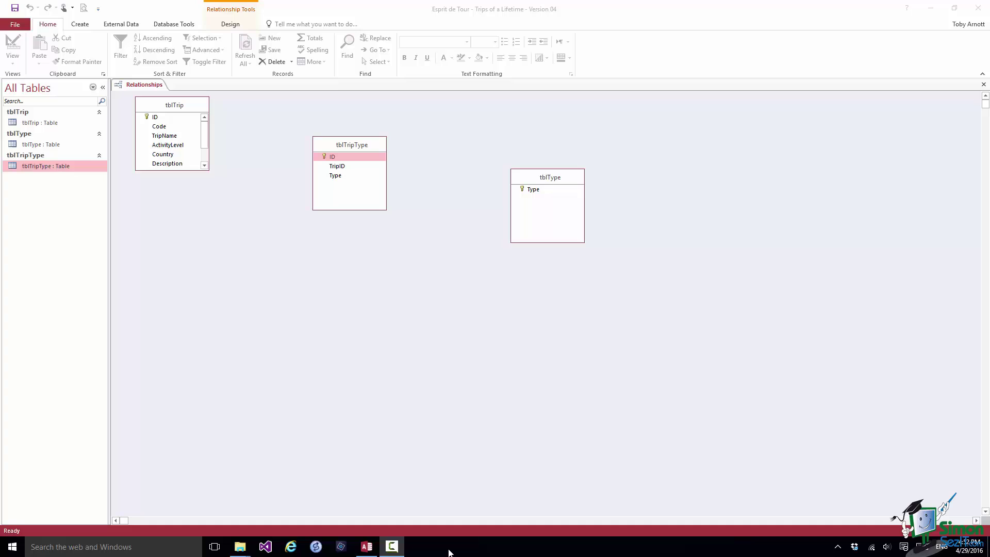
Step: Drag tblTrip's ID field onto TripID in tblTripType to pair them one-to-many
click(159, 118)
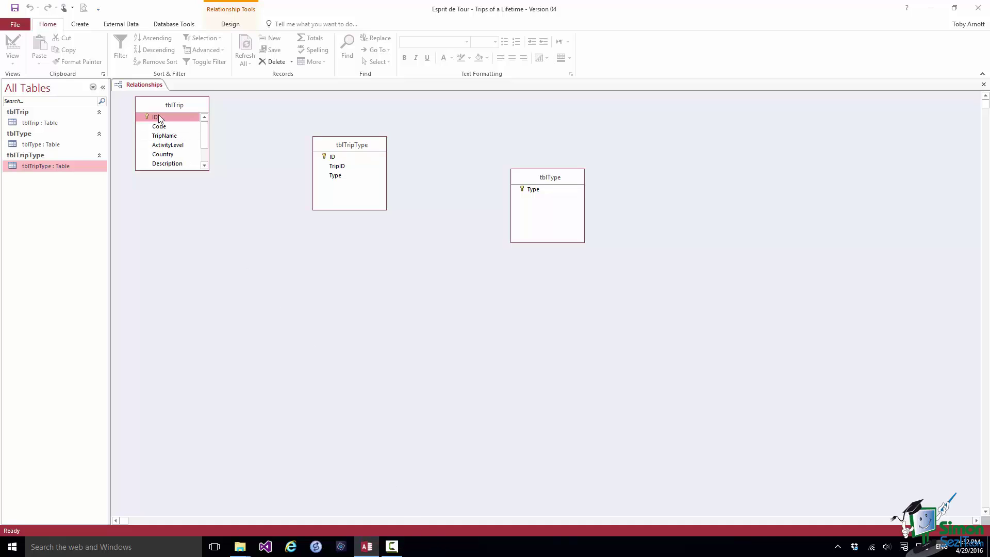
drag(160, 116, 342, 168)
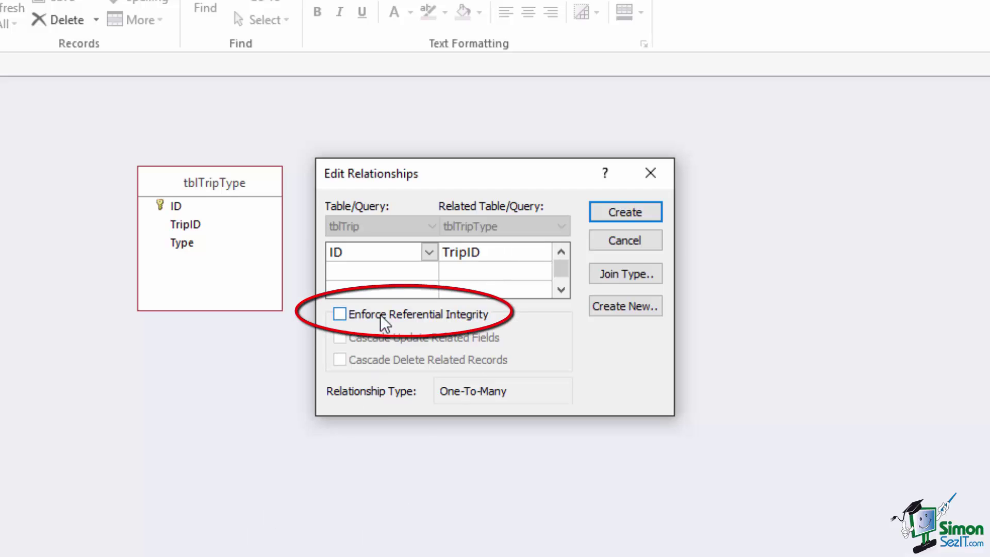
Step: Turn on Enforce Referential Integrity for the tblTrip–tblTripType relationship
click(339, 314)
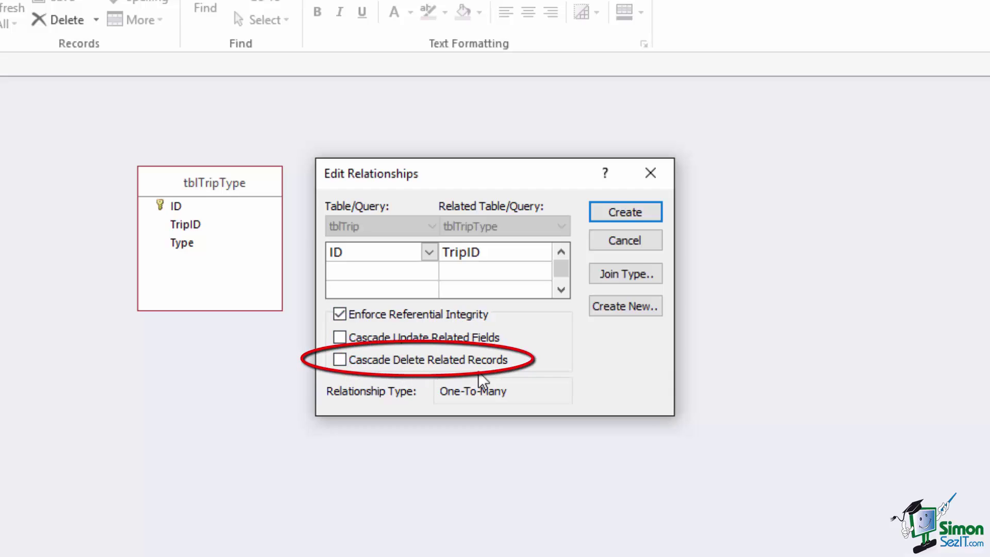
click(338, 360)
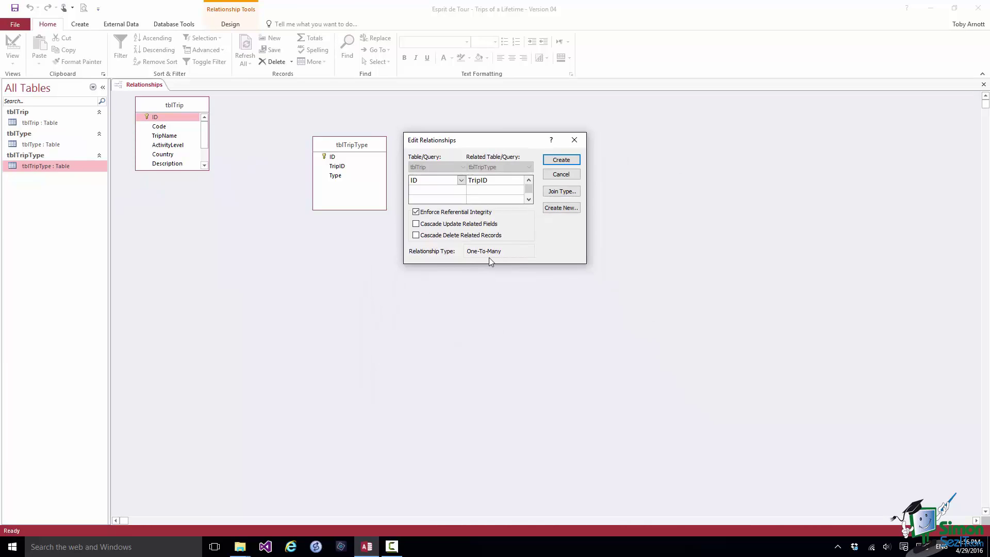
Step: Create the one-to-many join from tblTrip's ID to tblTripType's TripID
click(562, 161)
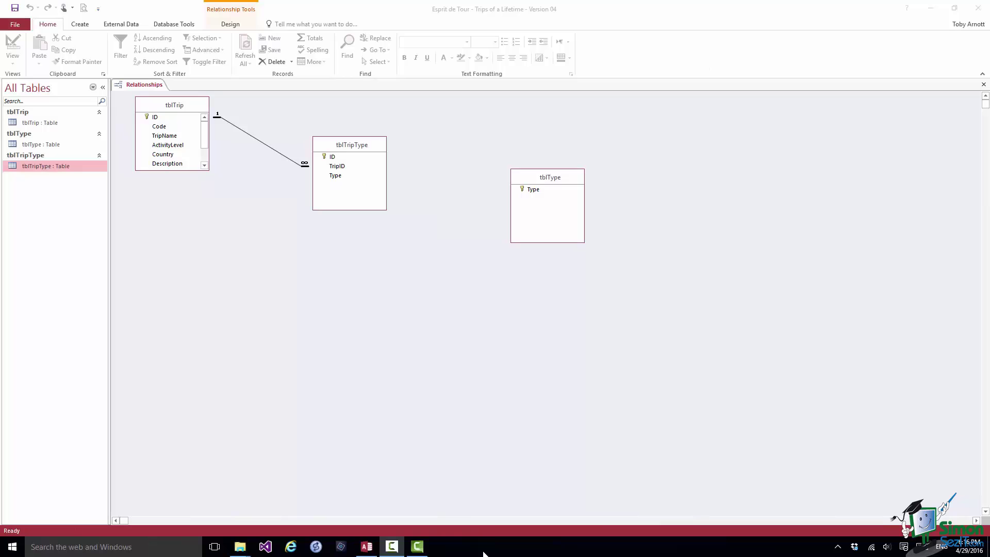
click(534, 190)
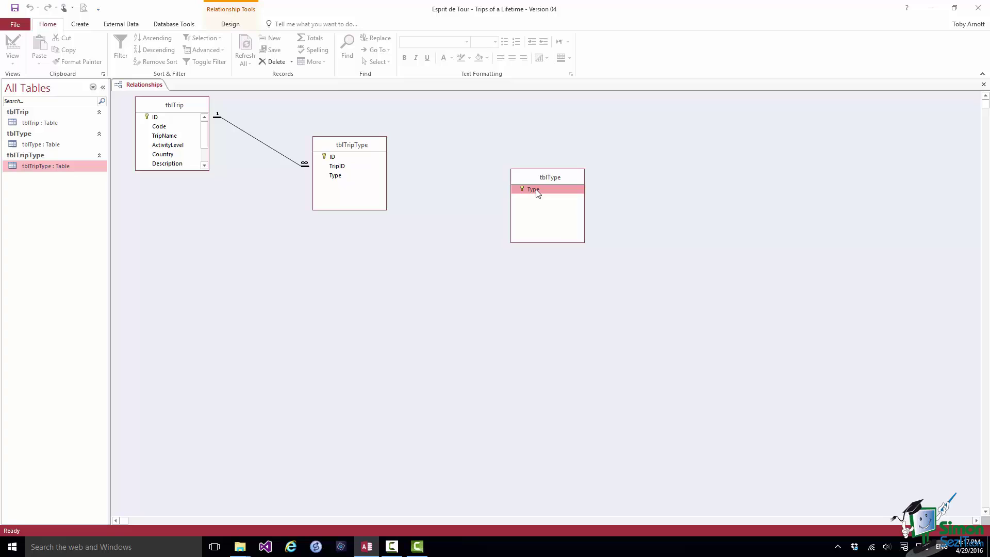
Step: Drag tblType's Type field onto Type in tblTripType to pair them one-to-many
drag(537, 192, 333, 178)
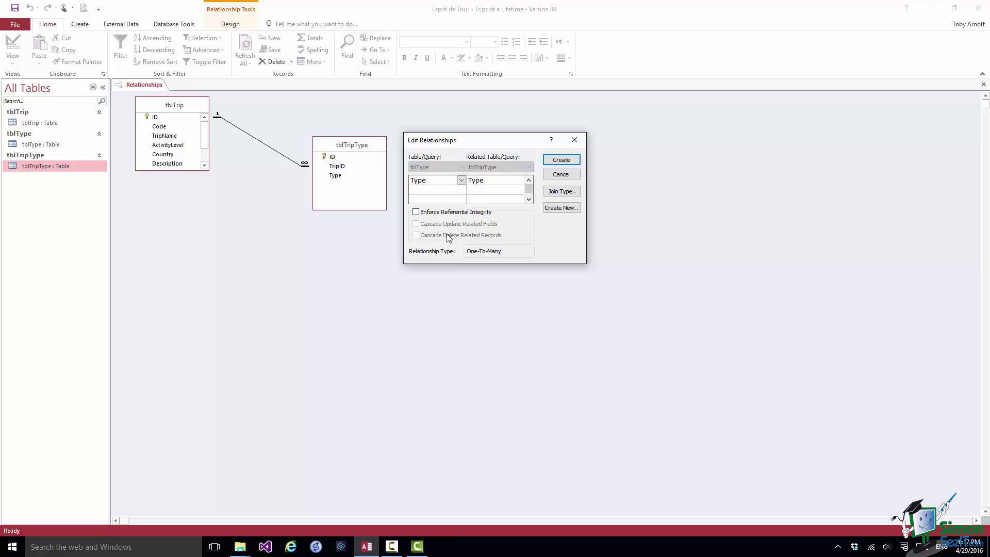
Step: Enforce referential integrity on the Type relationship, leaving both cascade options off
click(416, 213)
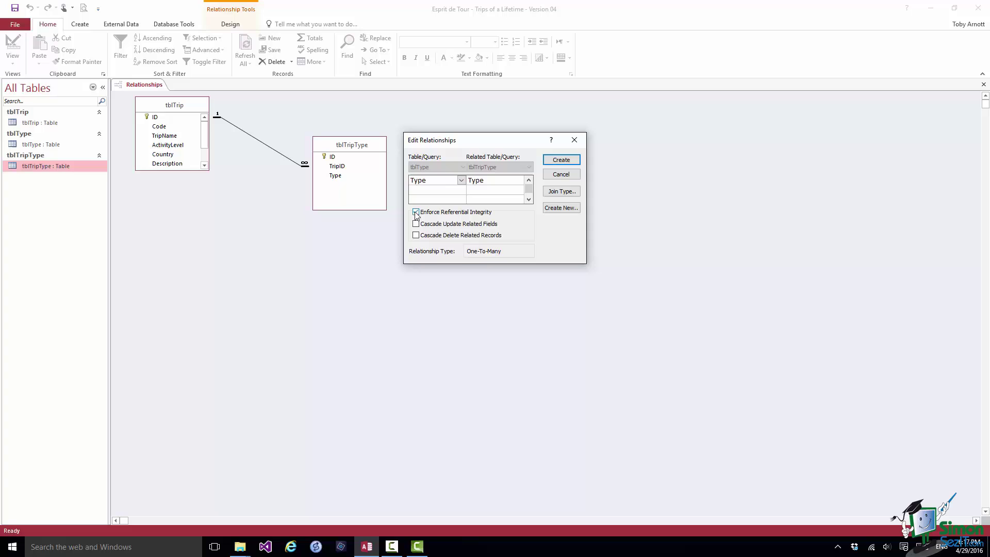
drag(465, 142, 673, 220)
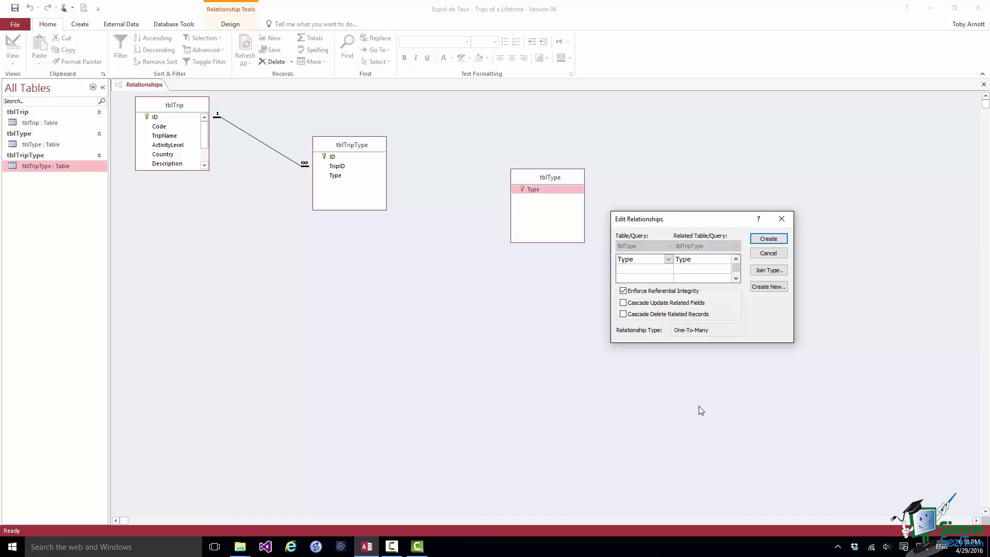
Step: Create the tblType-to-tblTripType join on Type, linking all three tables
click(770, 239)
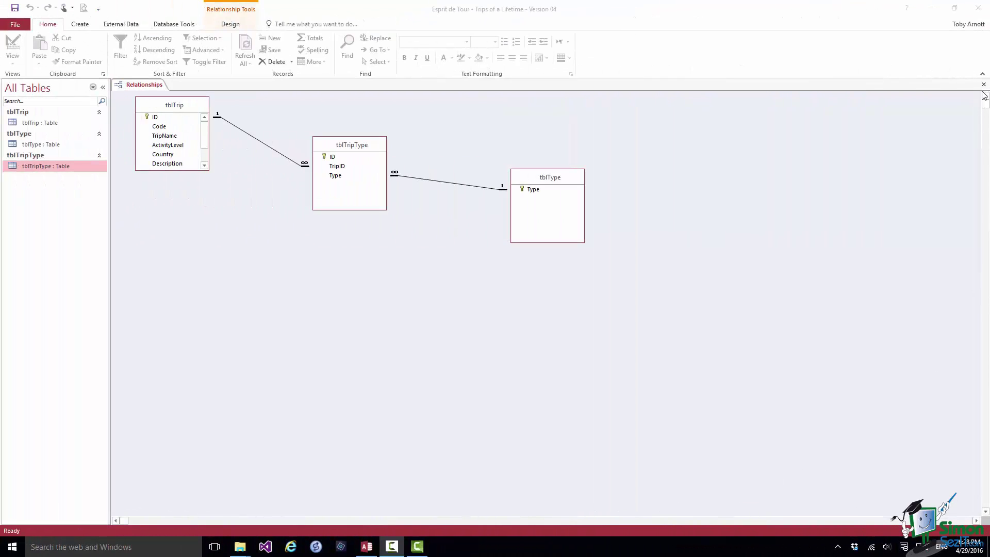
Step: Close Relationships saving the layout, then open tblTrip, tblType and tblTripType datasheets
click(983, 84)
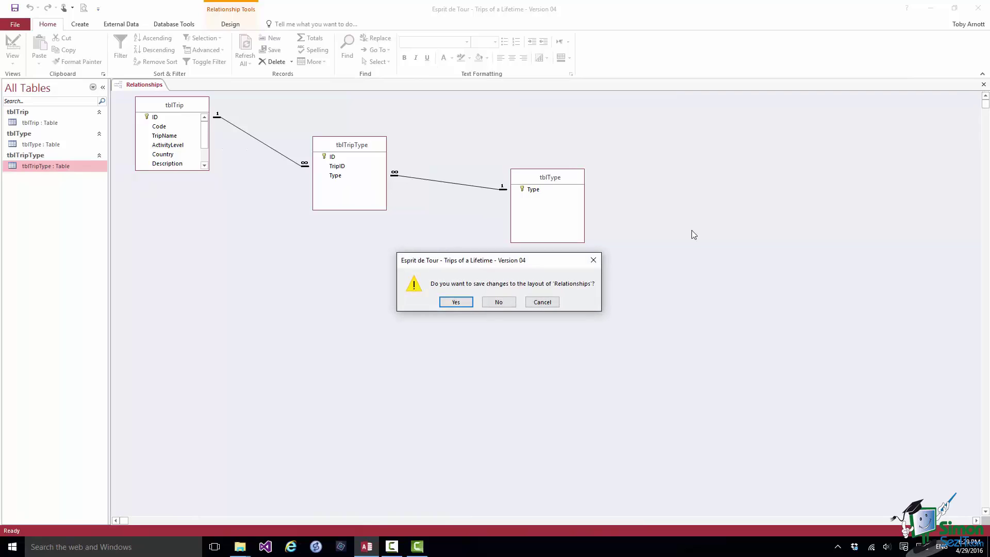
click(456, 303)
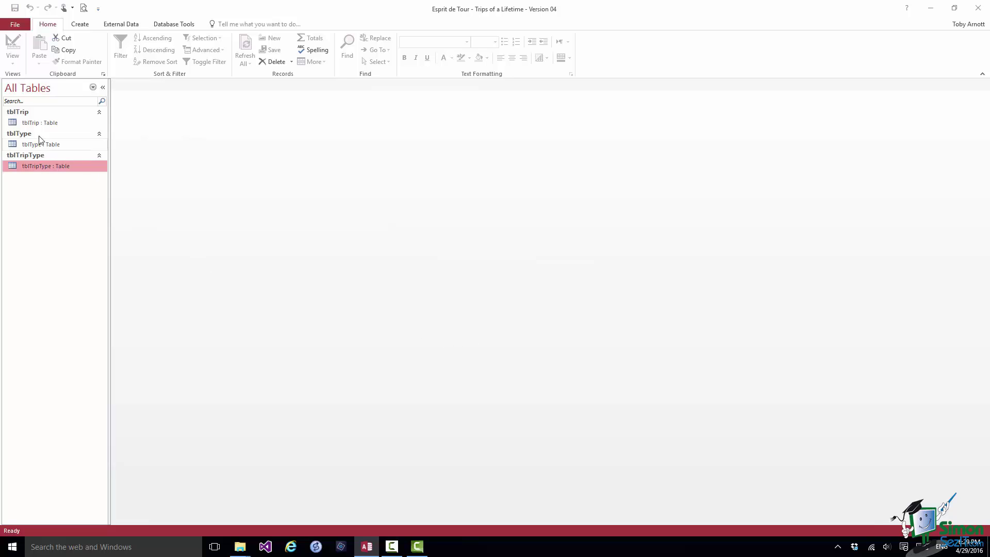
double_click(29, 122)
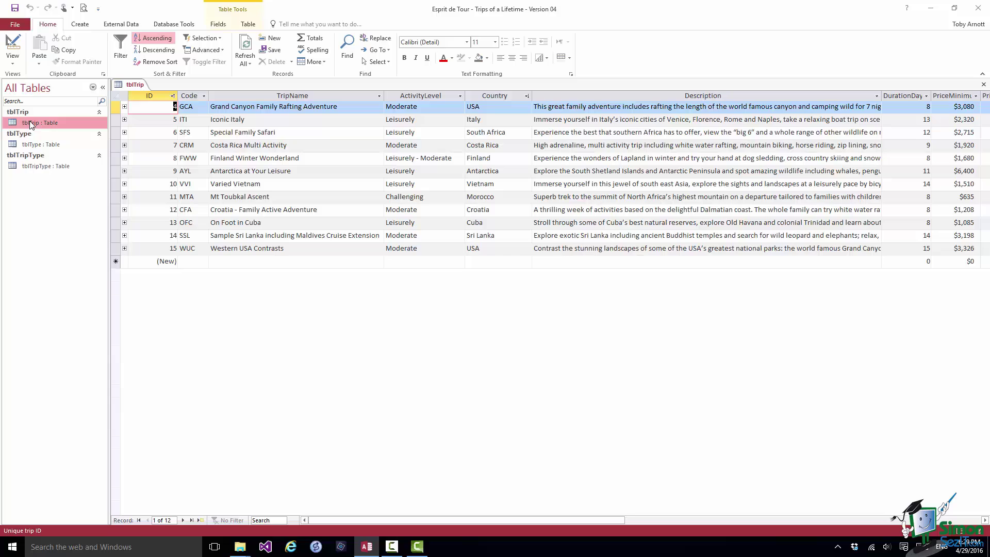
double_click(43, 145)
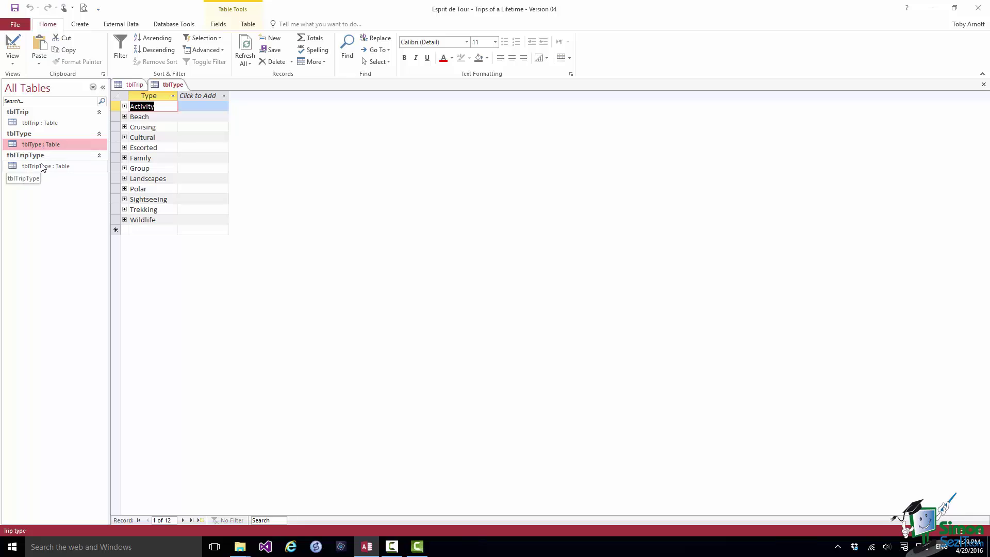
double_click(41, 164)
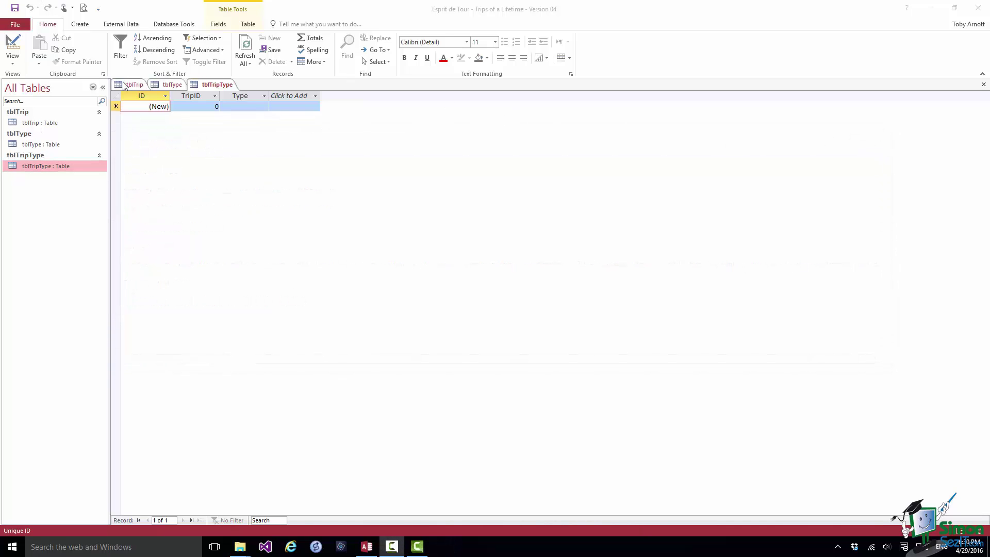
Step: Look over the tblTrip and tblType lists, then return to the empty tblTripType datasheet
click(124, 86)
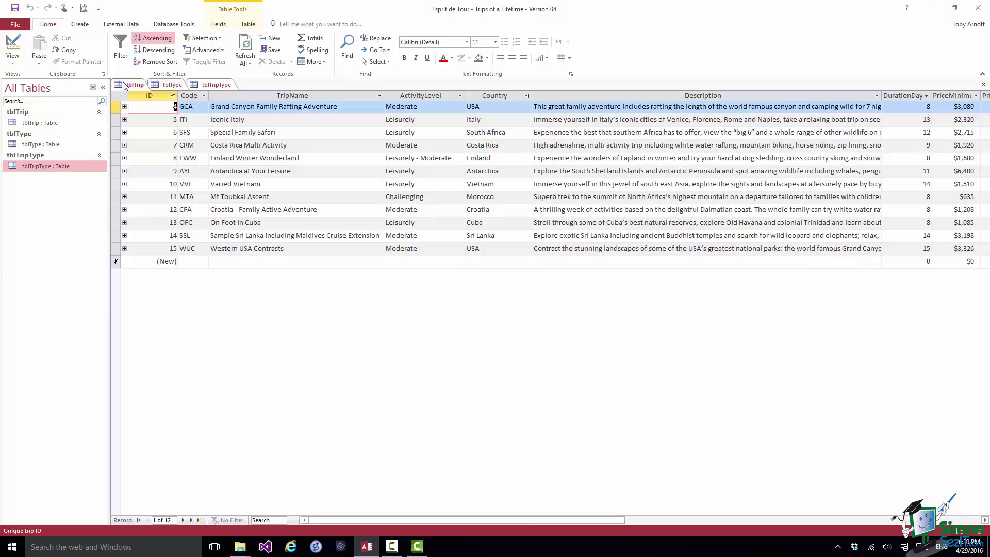
click(170, 86)
click(197, 86)
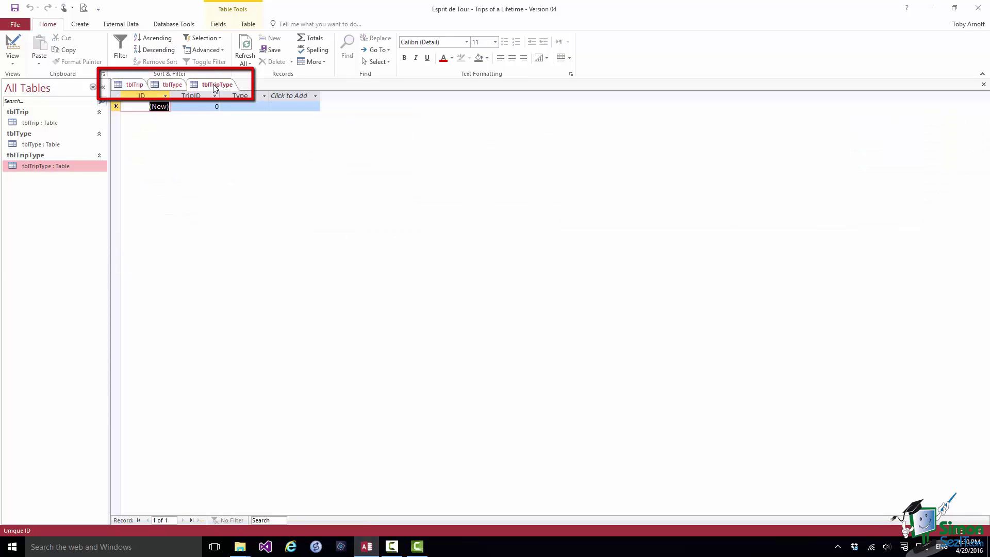
click(170, 86)
click(134, 86)
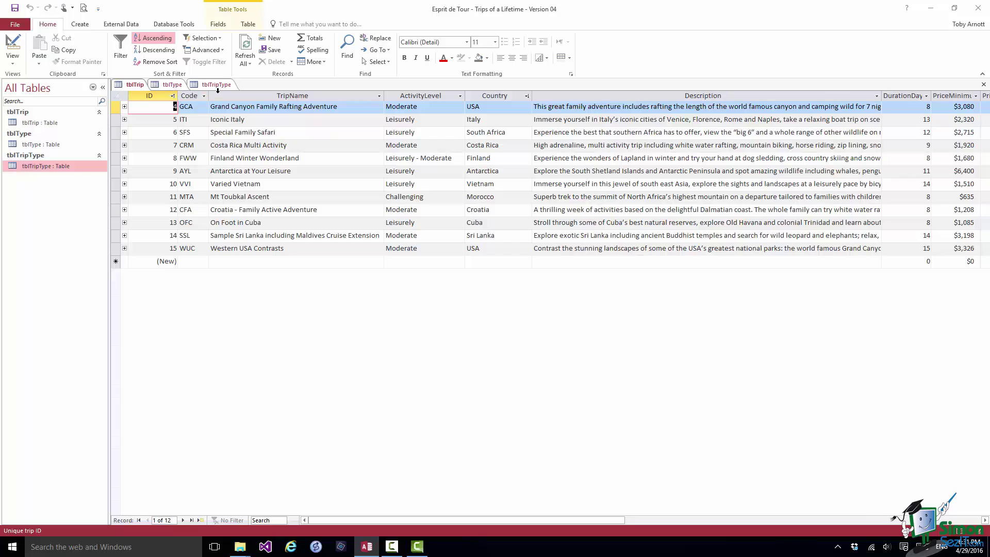
click(220, 87)
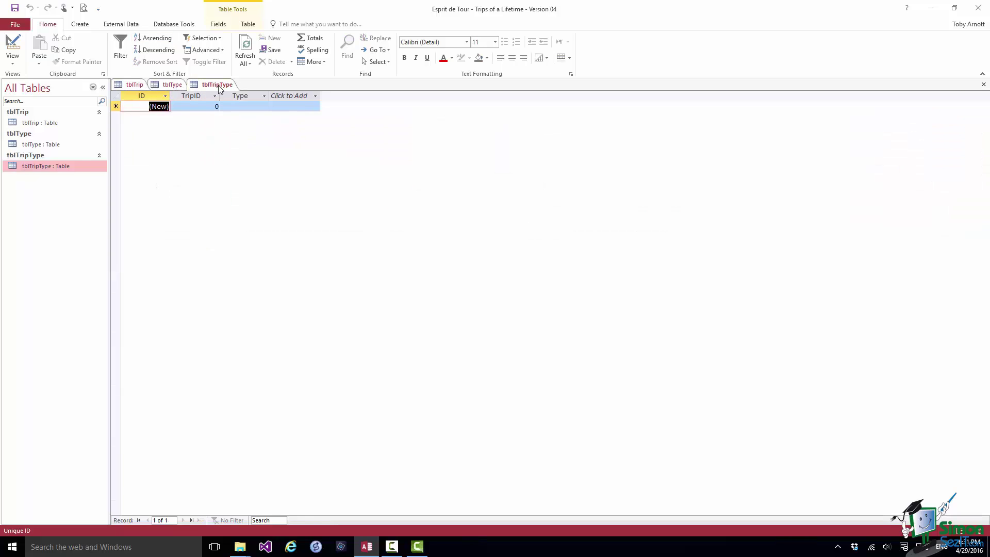
Step: Add a tblTripType record with TripID 4 and Type Family
click(214, 105)
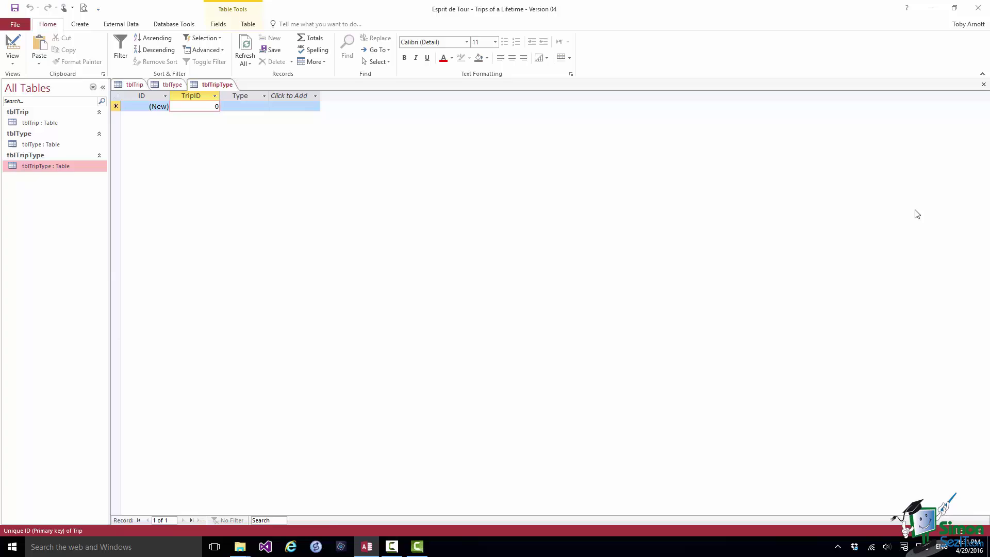
text(4)
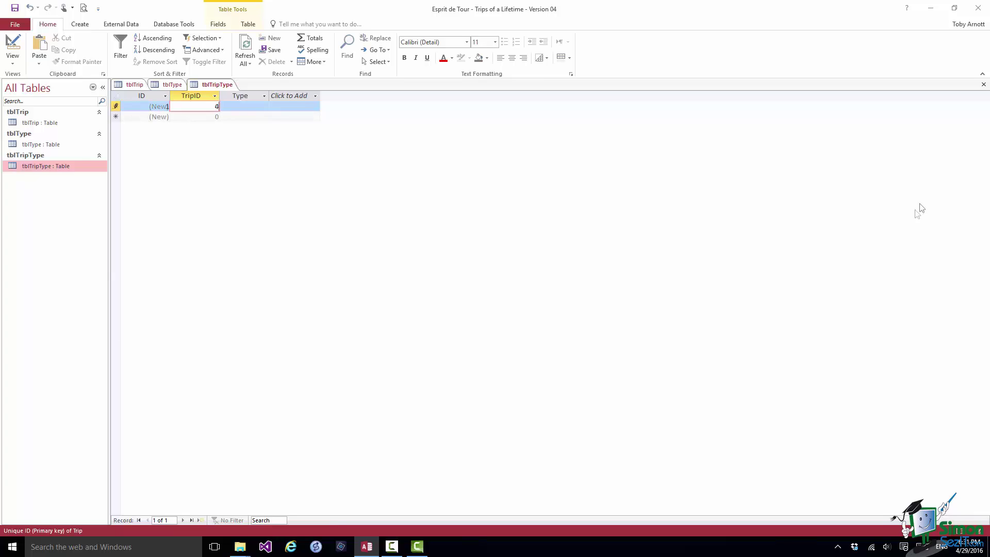
click(249, 108)
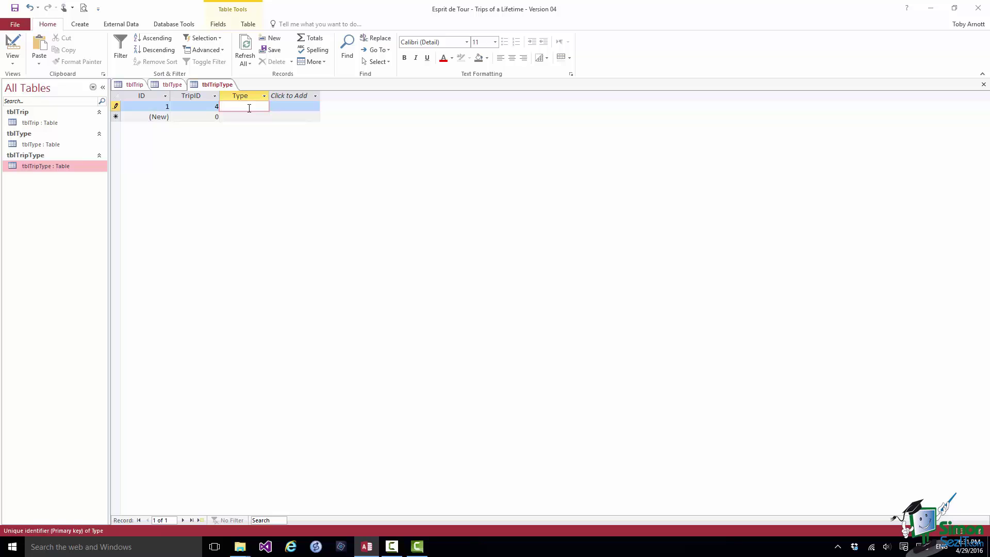
text(Family)
key(Down)
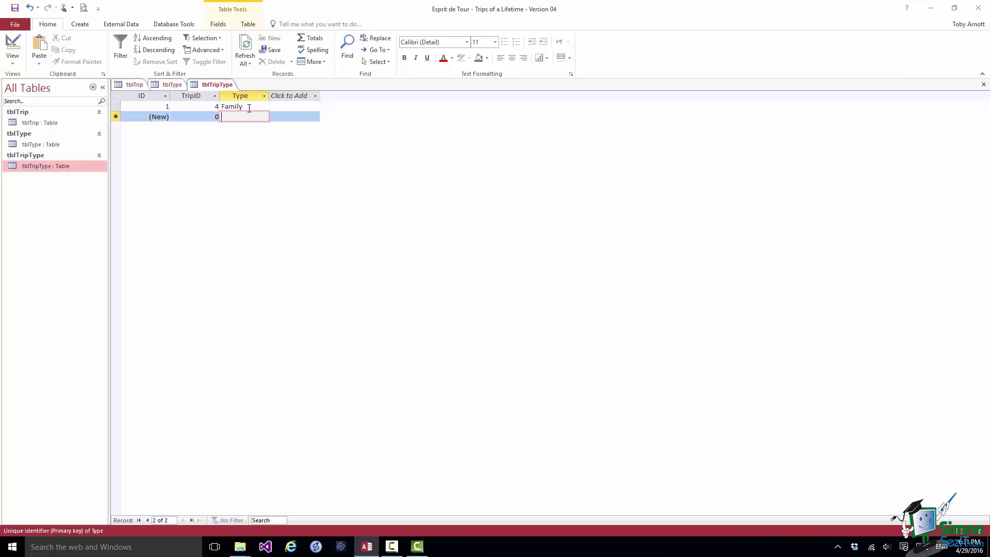
Step: Add a second record with TripID 4 and Type Escorted
click(215, 116)
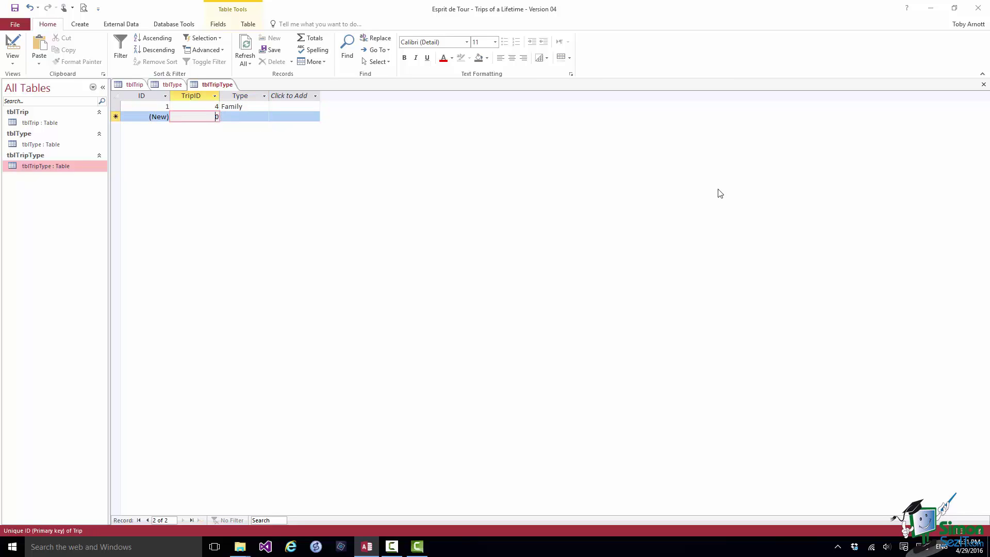
text(4)
key(Tab)
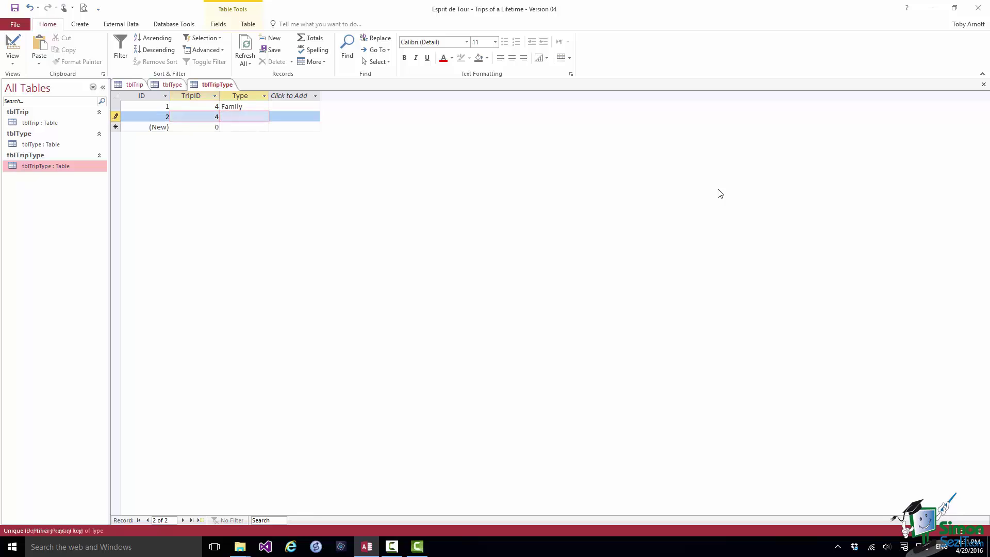
text(Escorted)
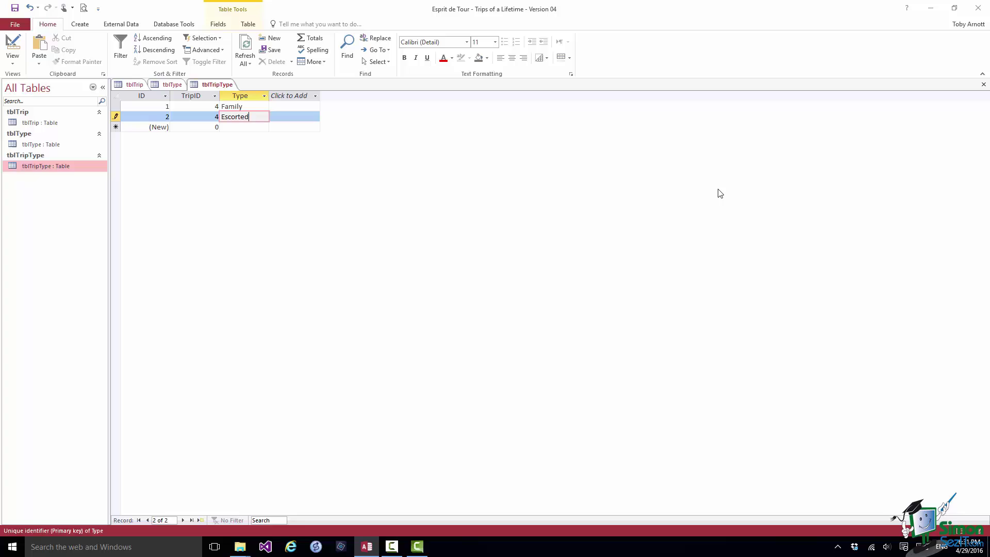
key(Return)
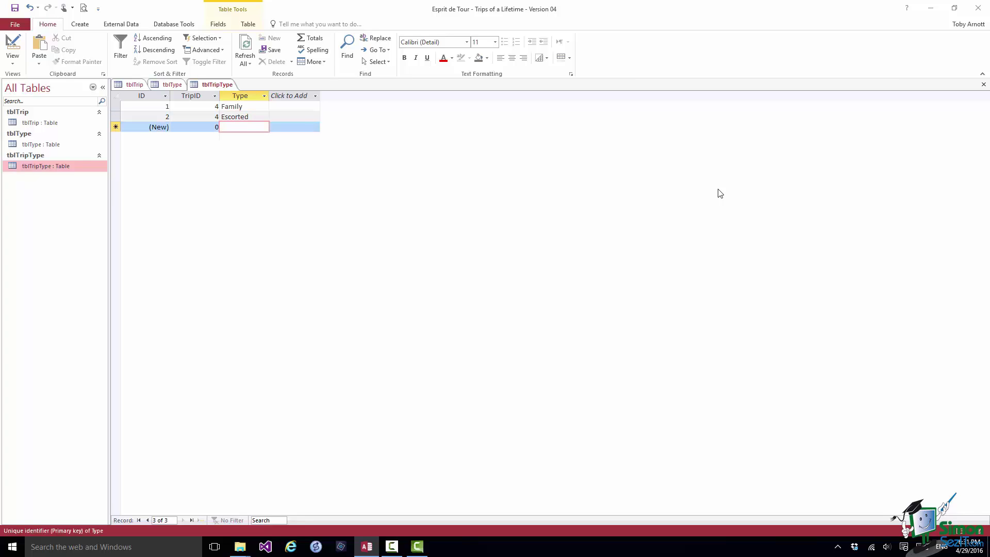
Step: Try saving a record with nonexistent TripID 3 and Type Group; dismiss the rejection
click(216, 127)
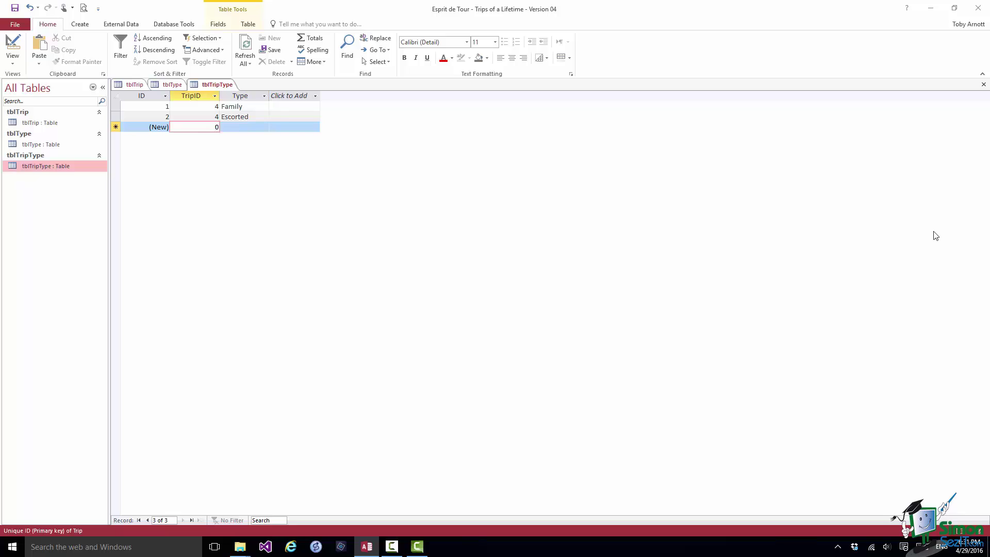
key(BackSpace)
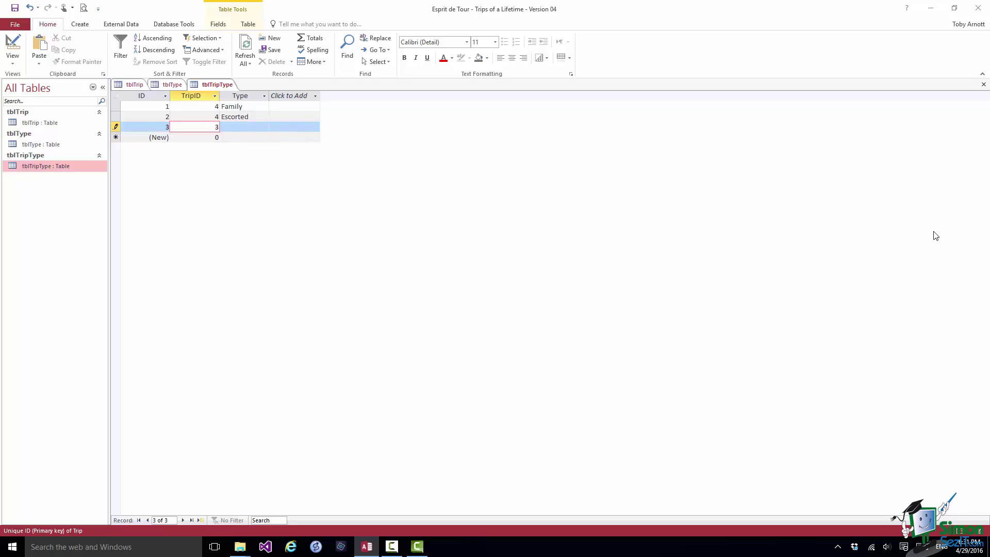
click(254, 130)
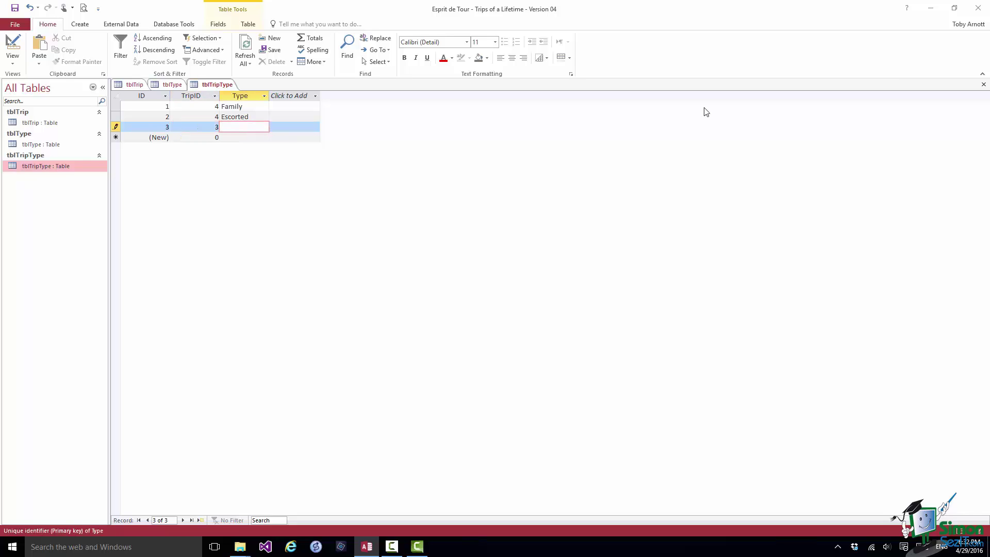
text(Group)
key(Return)
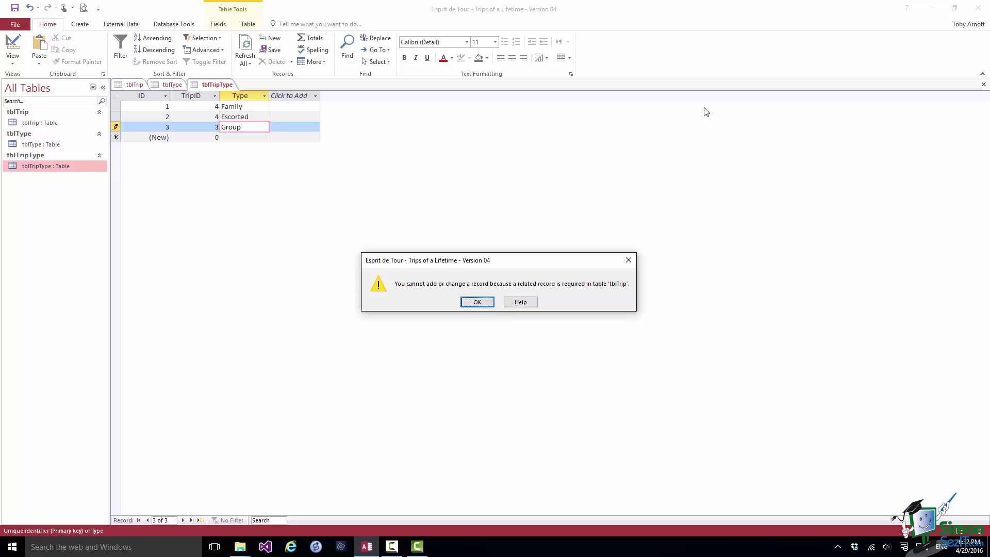
click(476, 302)
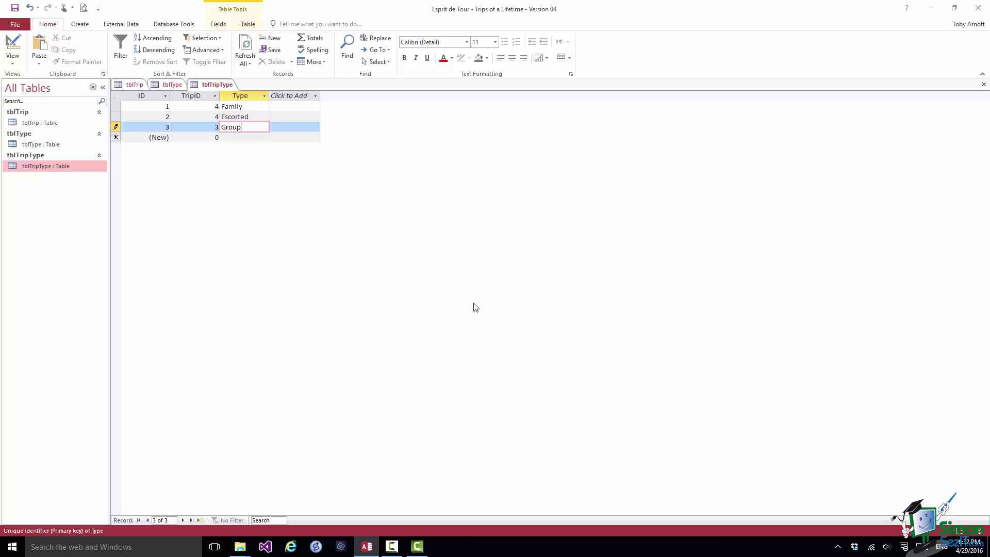
Step: Change TripID to 4 and type to 'Gropu', then dismiss the missing-type error
click(218, 129)
key(BackSpace)
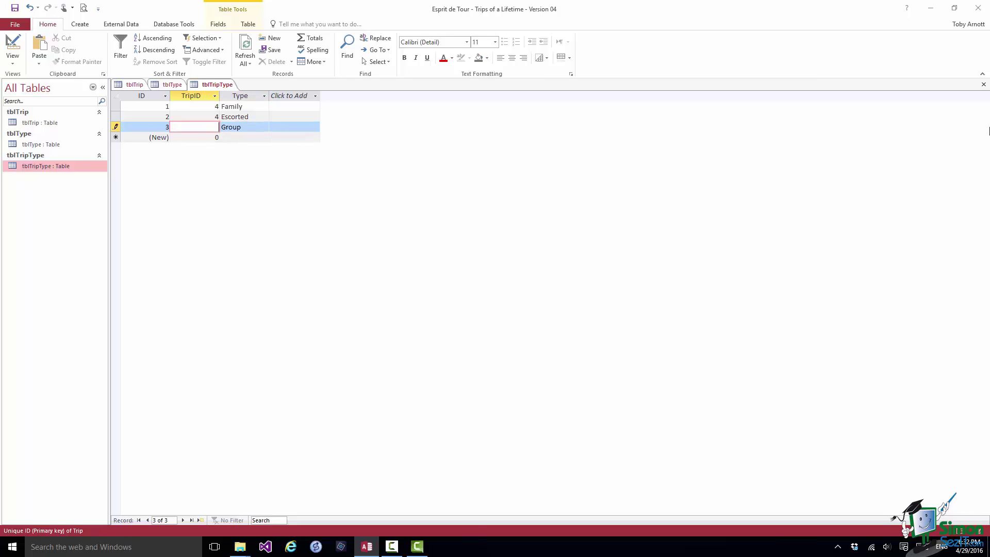
click(249, 128)
key(BackSpace)
key(BackSpace)
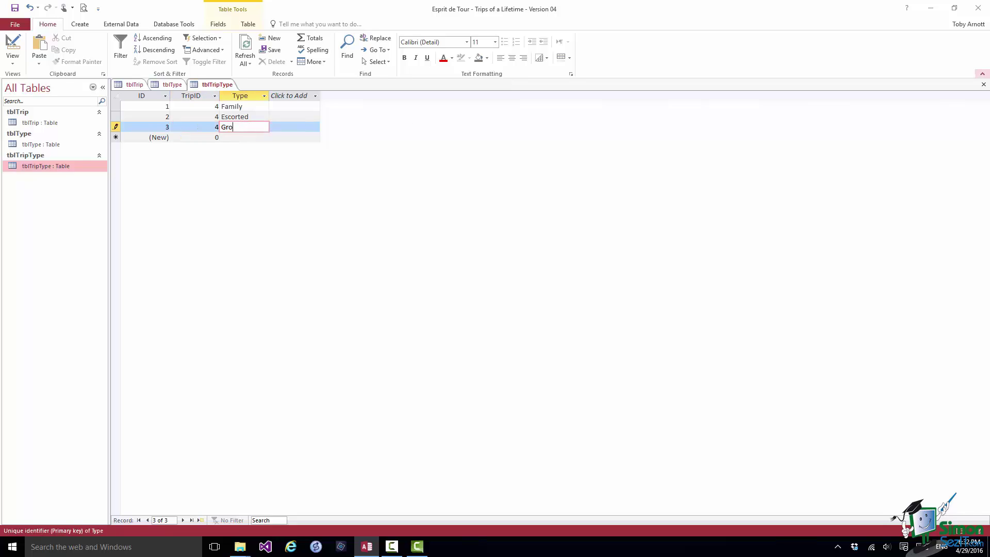
text(pu)
key(Return)
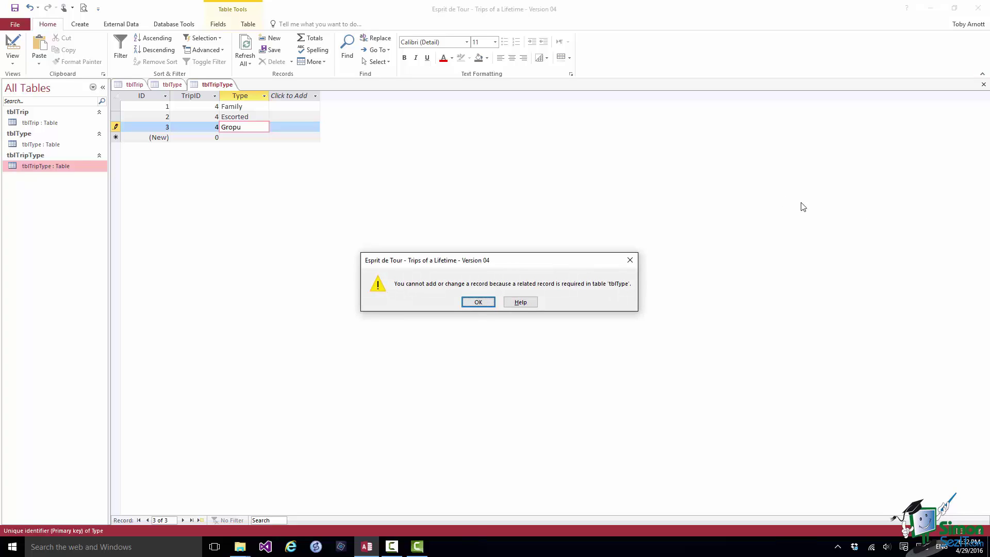
click(475, 302)
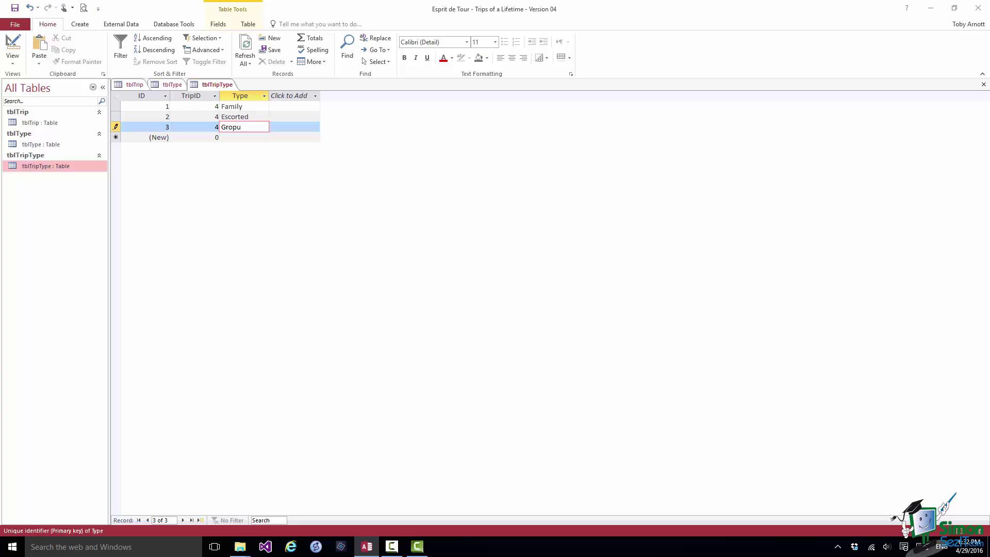
Step: Correct the misspelled type 'Gropu' back to 'Group'
key(BackSpace)
key(BackSpace)
text(u)
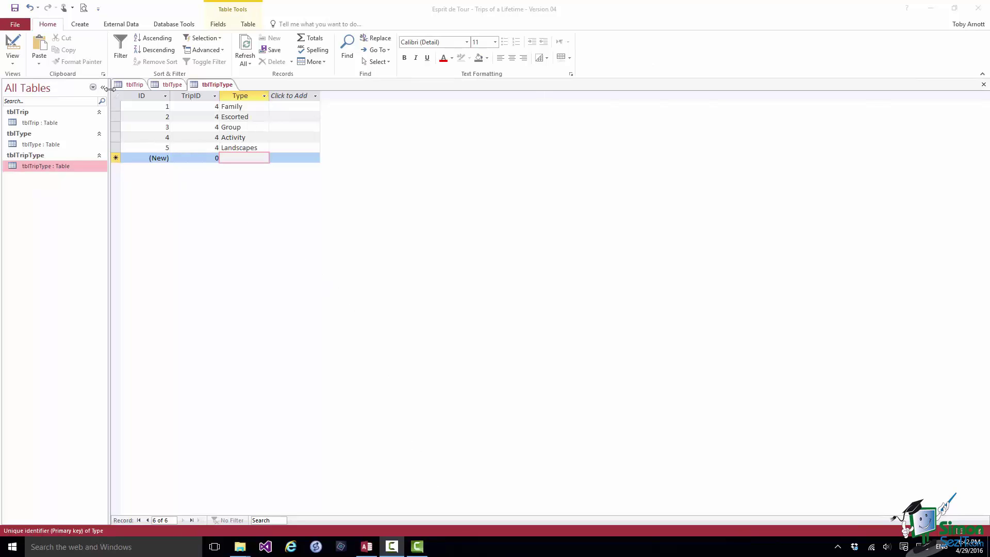
Step: Try to delete the ID 4 record from tblTrip, which Access refuses because of related tblTripType records
click(137, 86)
click(136, 86)
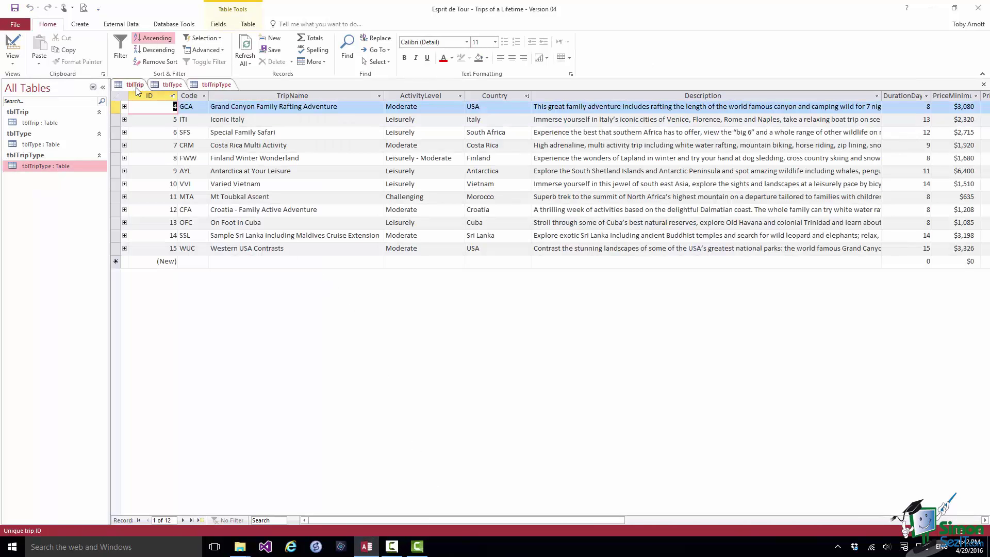
click(117, 106)
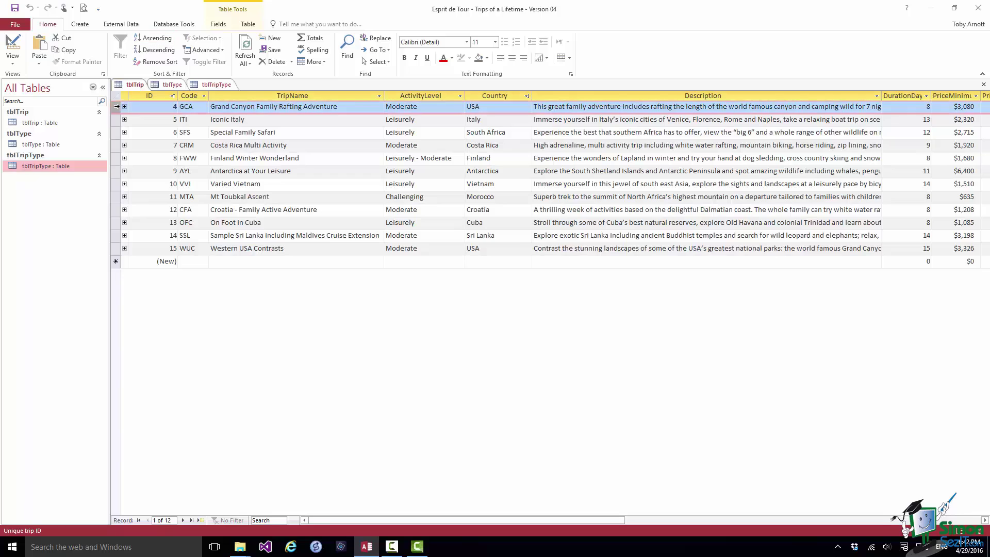
right_click(115, 107)
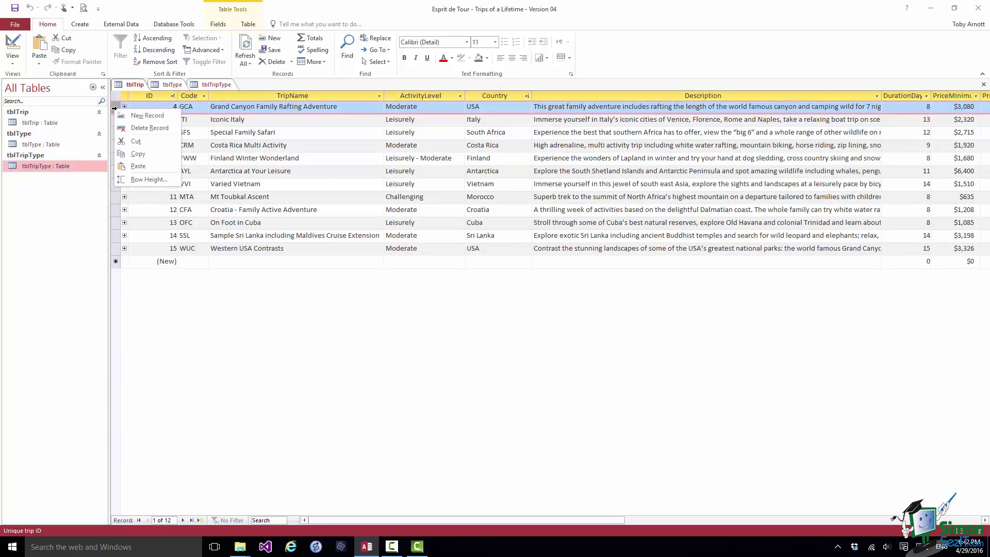
click(145, 128)
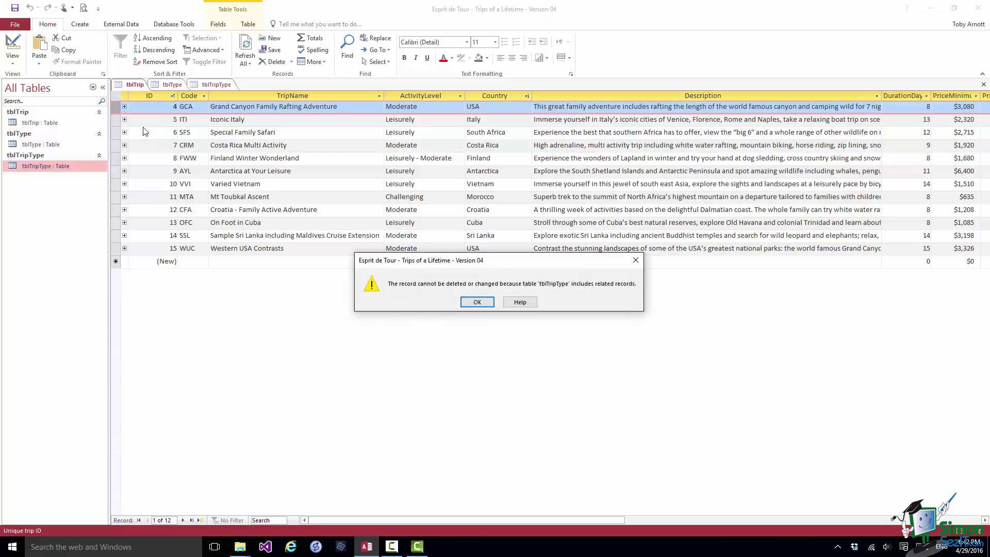